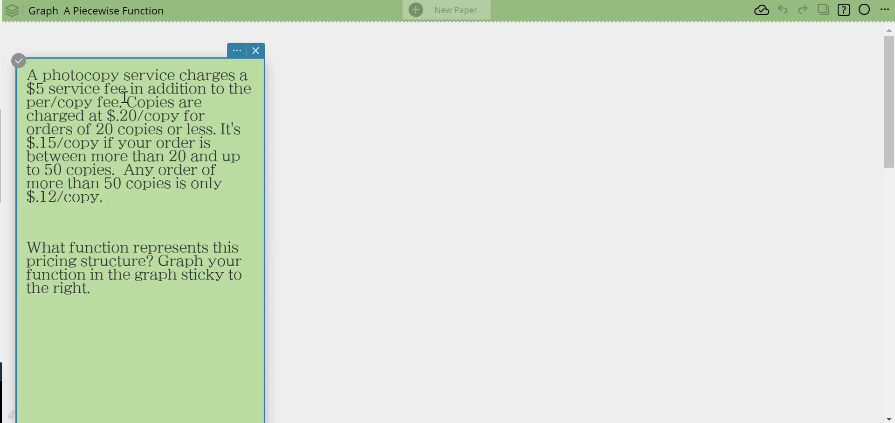
# Insert a math line directly below the question text and add a two-row piecewise template to it.
pyautogui.scroll(-3, 346, 250)
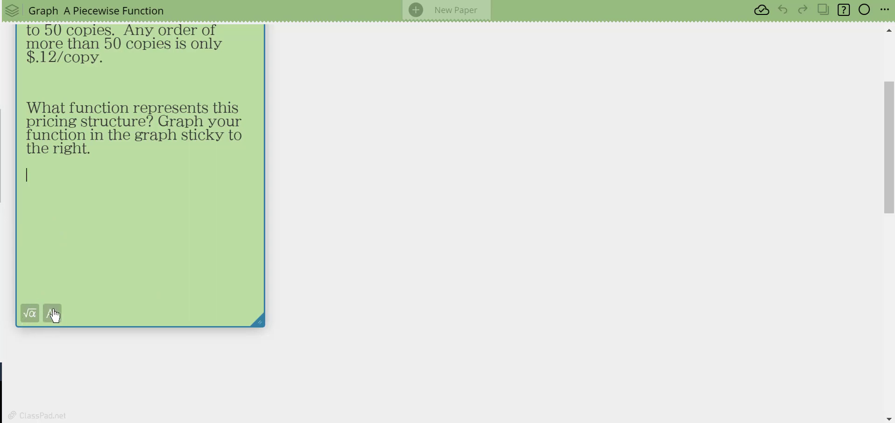
pyautogui.click(30, 322)
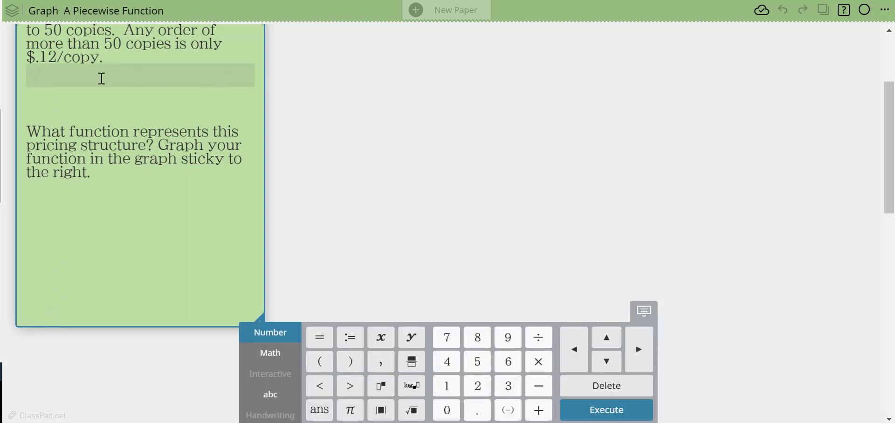
pyautogui.click(103, 180)
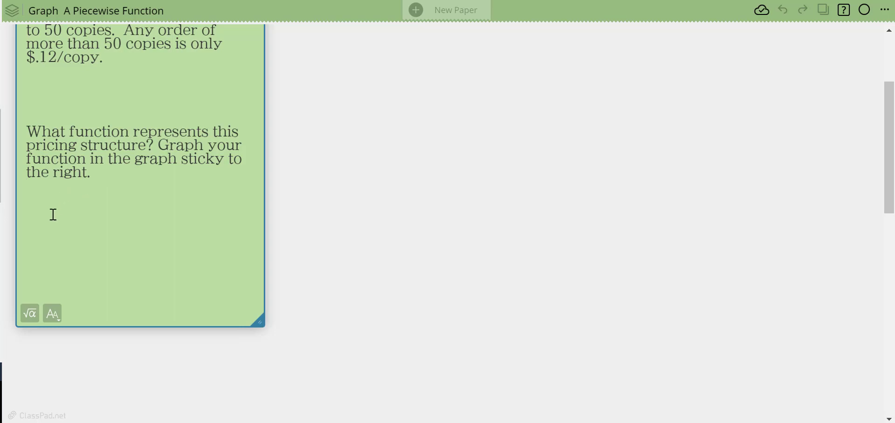
pyautogui.click(30, 316)
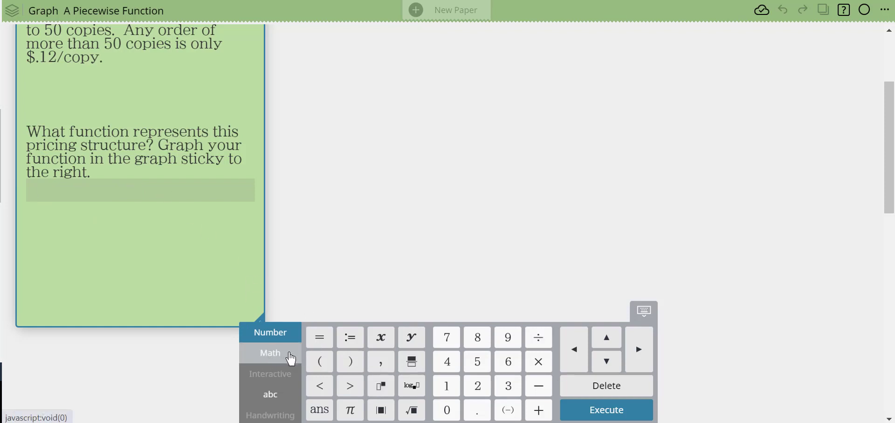
pyautogui.click(274, 357)
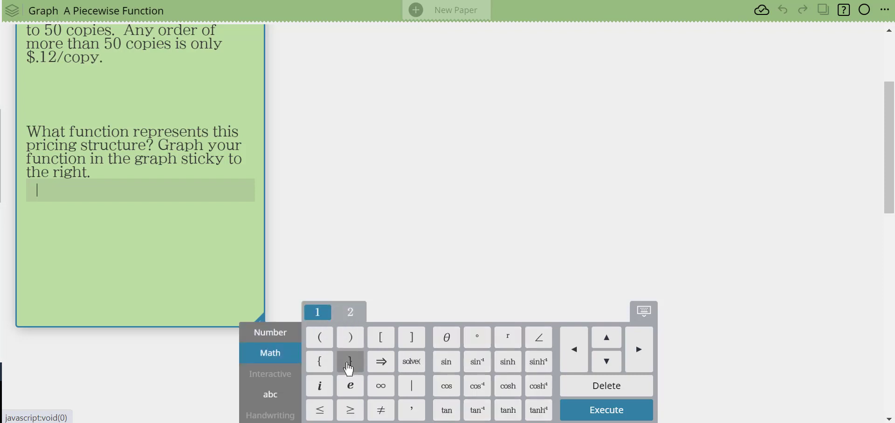
pyautogui.click(352, 315)
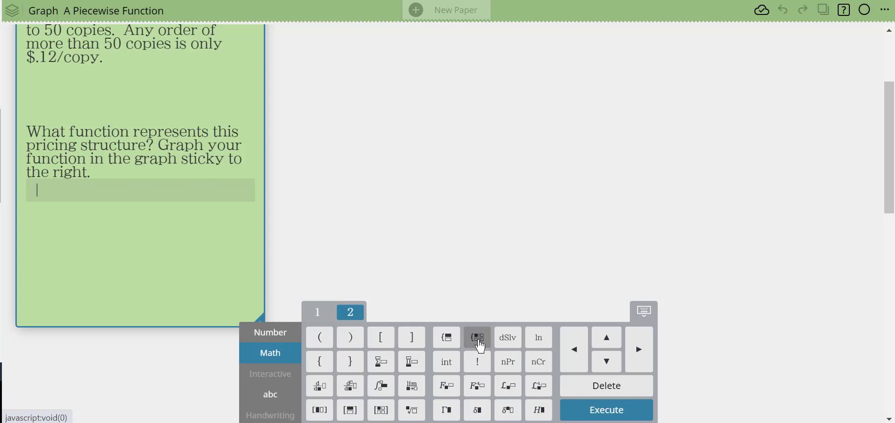
pyautogui.click(480, 346)
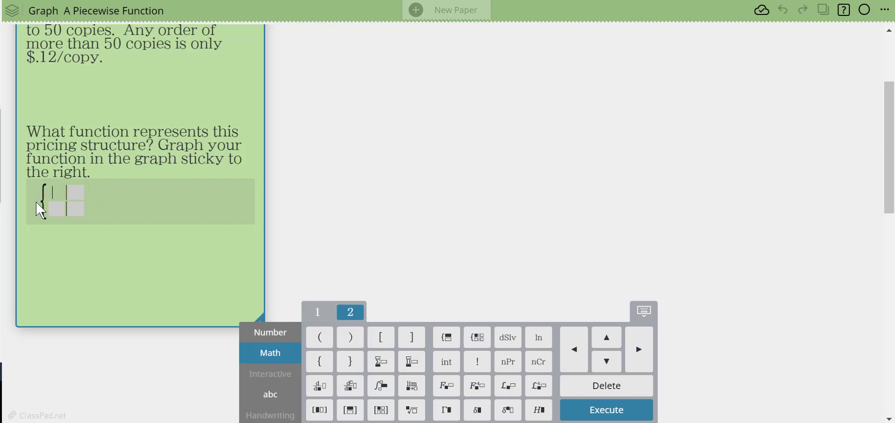
# Enter f(x) = in front of the piecewise template's brace.
pyautogui.click(40, 201)
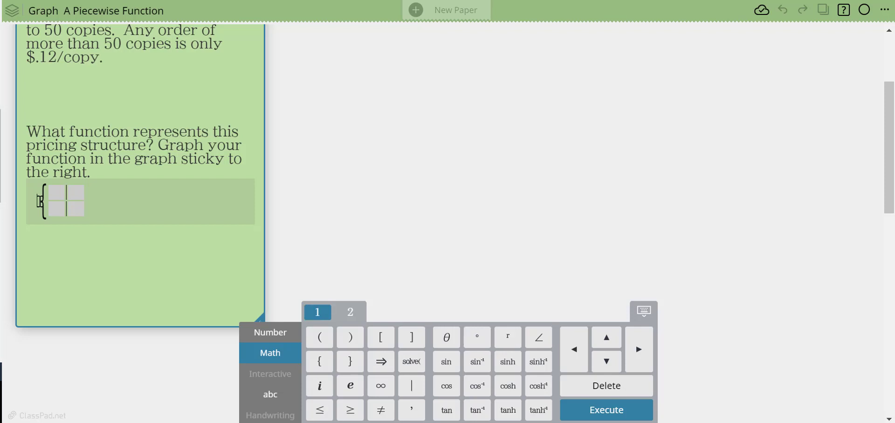
pyautogui.write('(')
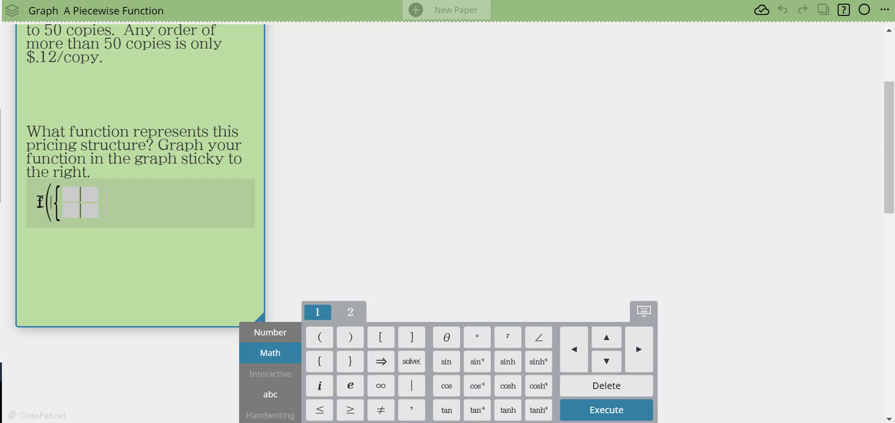
pyautogui.write('x) =')
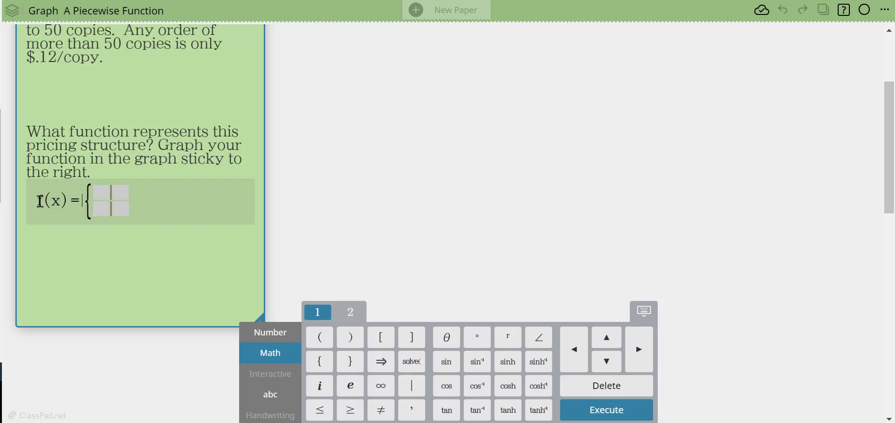
# Add a third row to the piecewise template of f(x).
pyautogui.scroll(2, 40, 200)
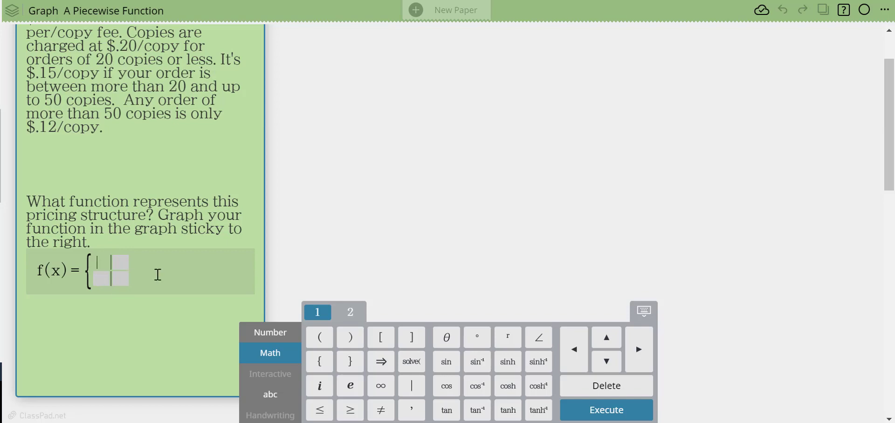
pyautogui.click(346, 317)
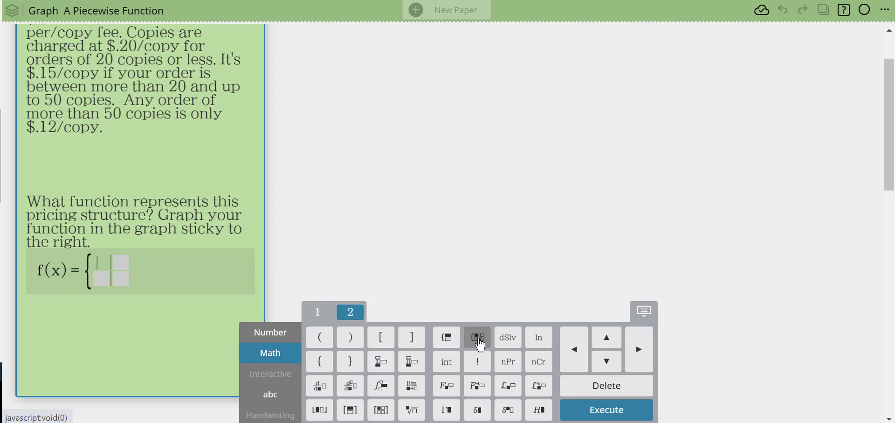
pyautogui.click(479, 339)
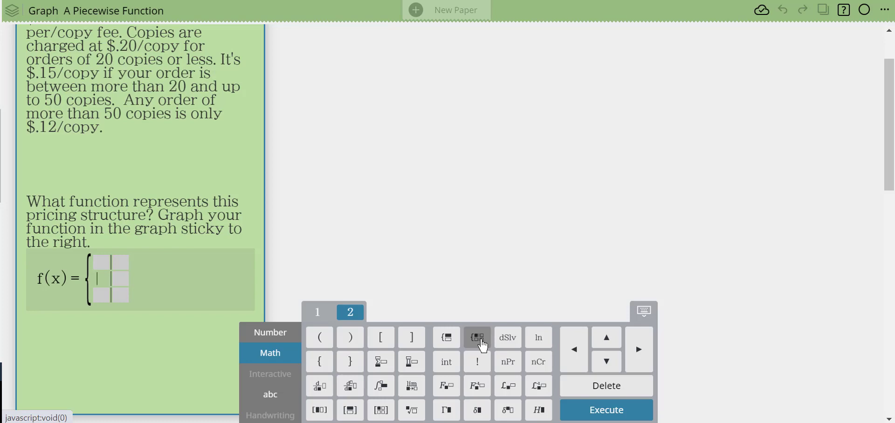
# Enter 5+.20x as the expression in the first row of the piecewise function.
pyautogui.click(100, 265)
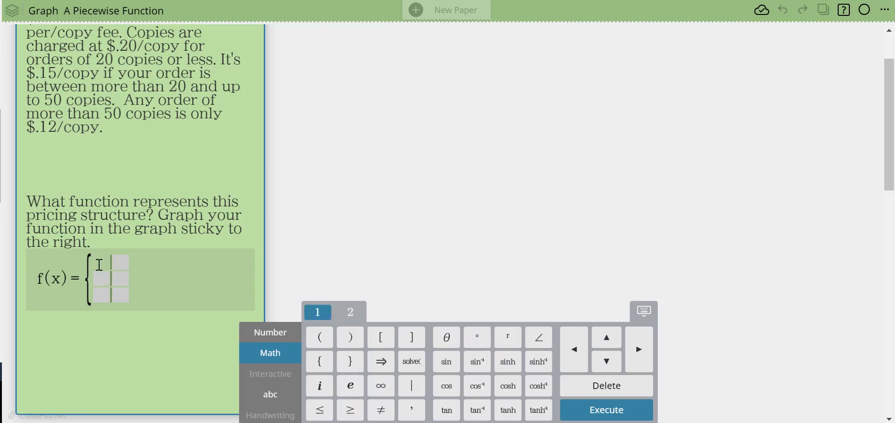
pyautogui.write('5+')
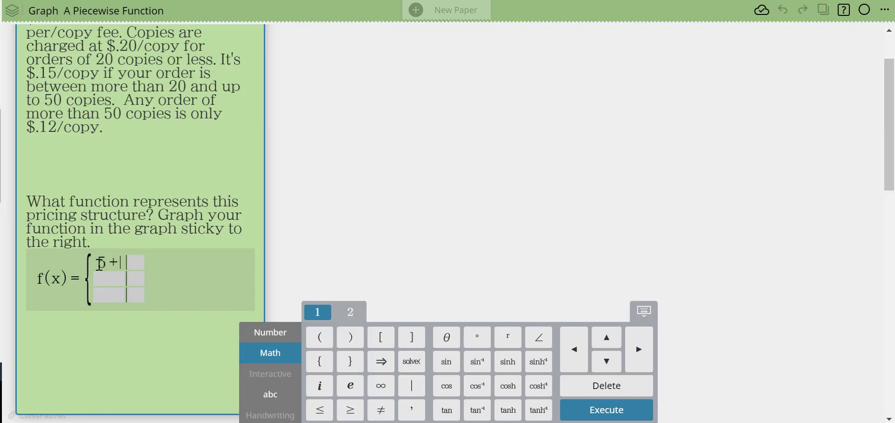
pyautogui.write('.2')
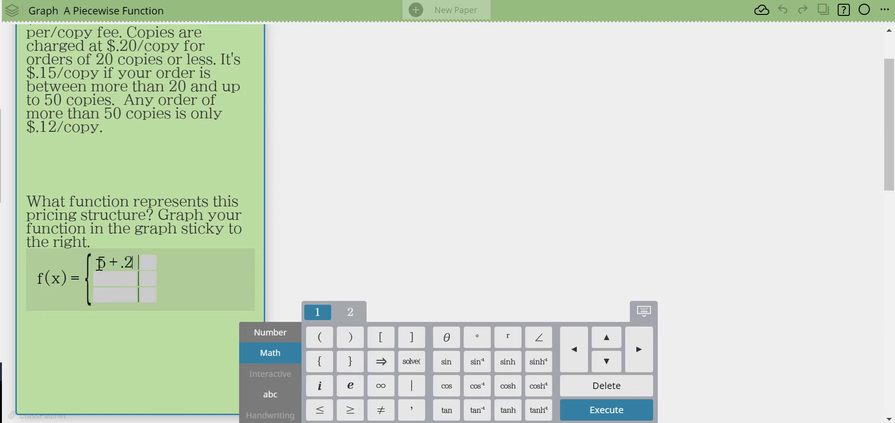
pyautogui.write('0x')
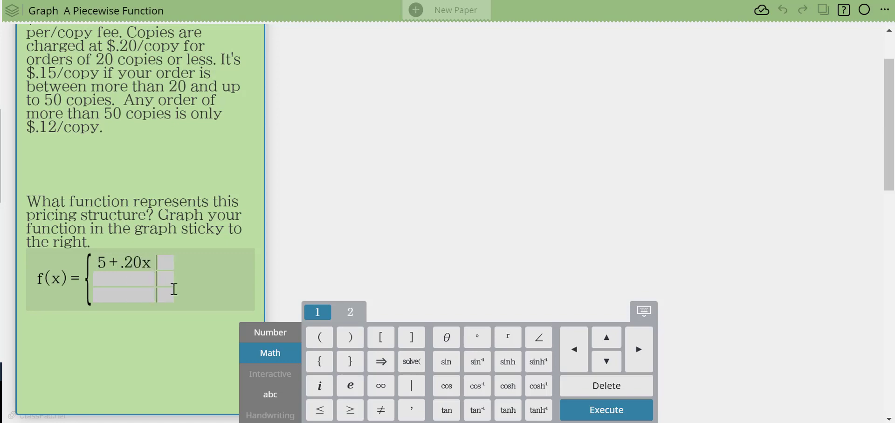
# Enter 0<x≤20 as the domain condition of the first row.
pyautogui.click(169, 264)
pyautogui.write('0')
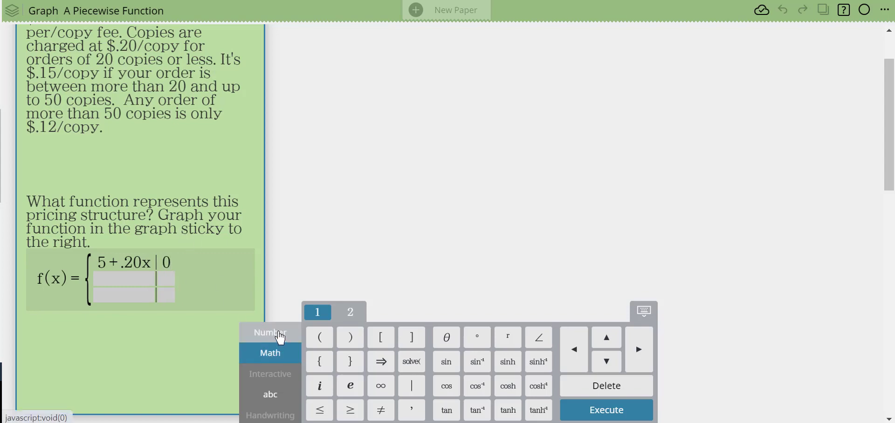
pyautogui.click(281, 337)
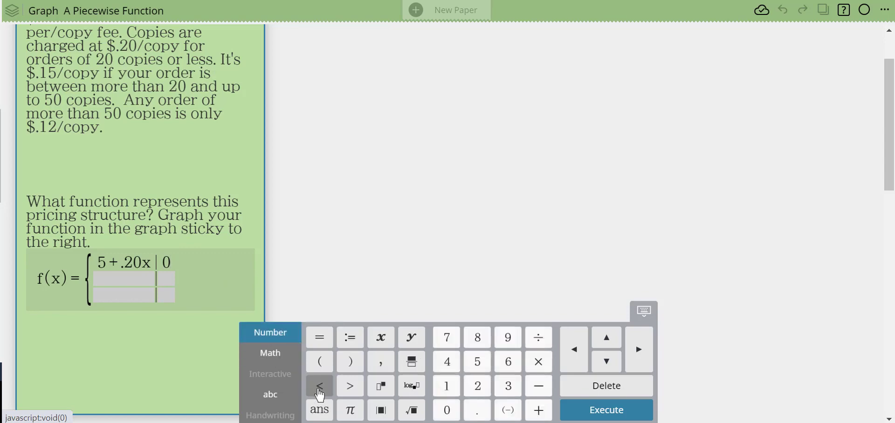
pyautogui.click(320, 387)
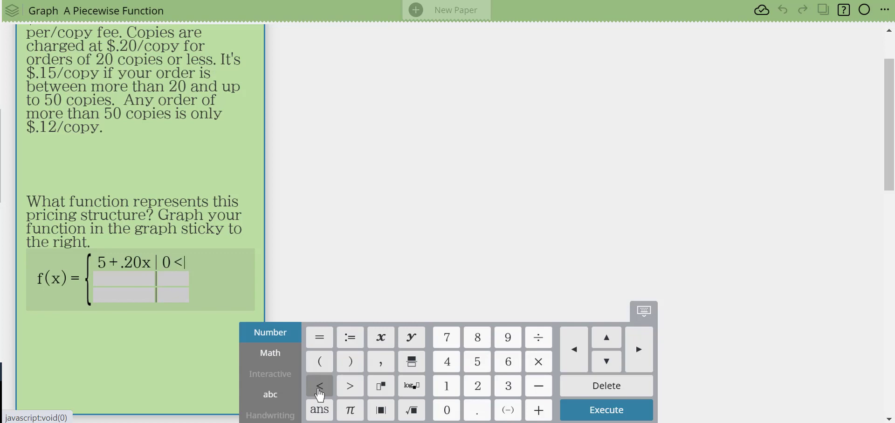
pyautogui.click(381, 336)
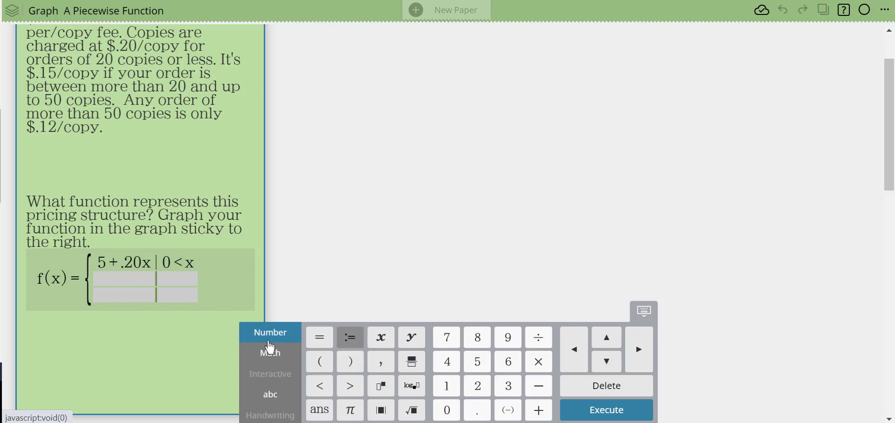
pyautogui.click(275, 355)
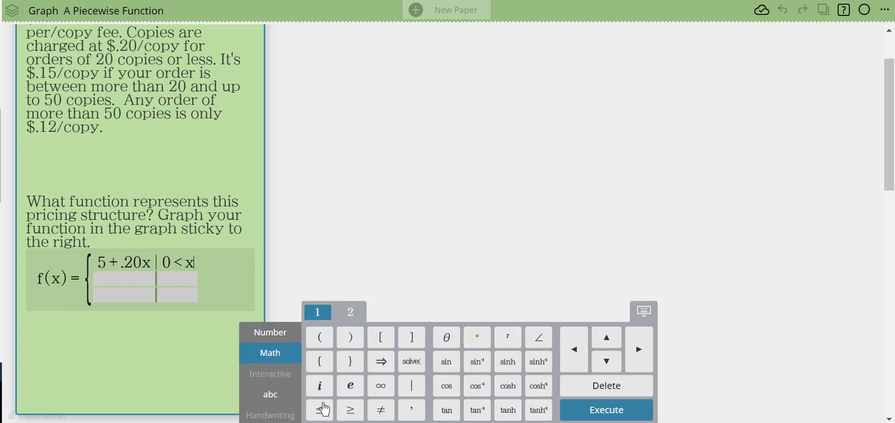
pyautogui.click(320, 415)
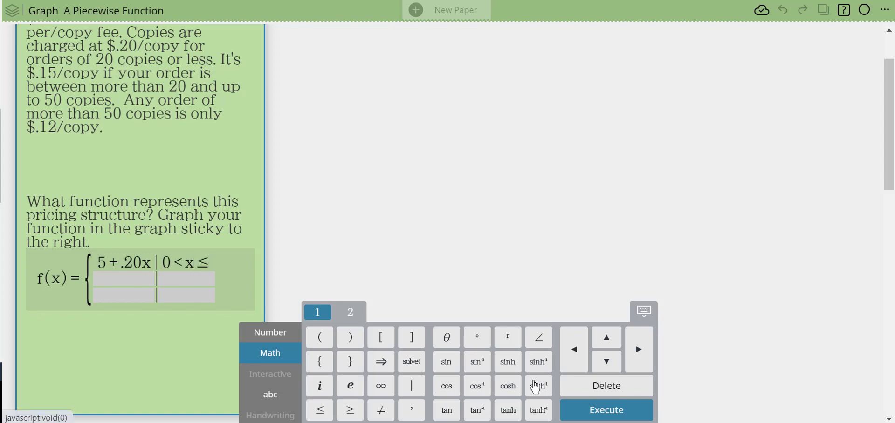
pyautogui.write('20')
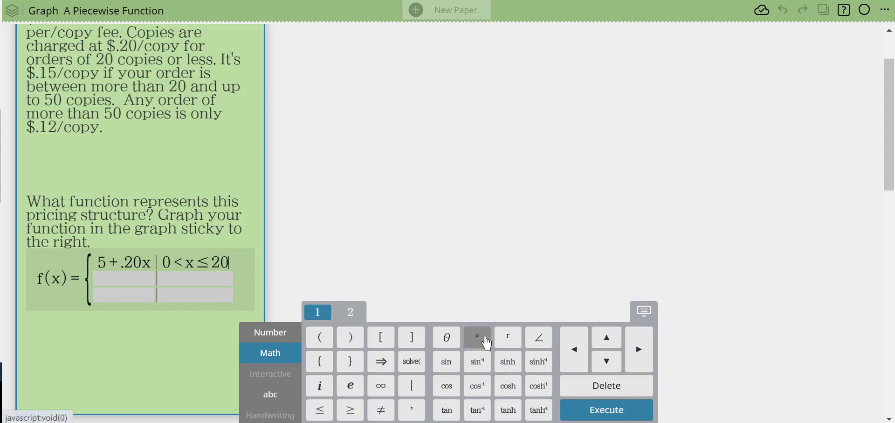
# Fill the second row of the piecewise function with 5+.15x and the condition 20<x≤50.
pyautogui.click(117, 278)
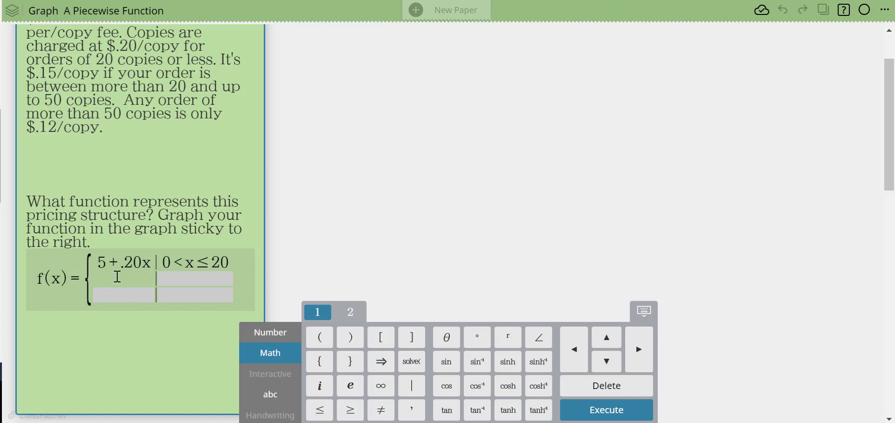
pyautogui.write('5+.15x')
pyautogui.click(172, 279)
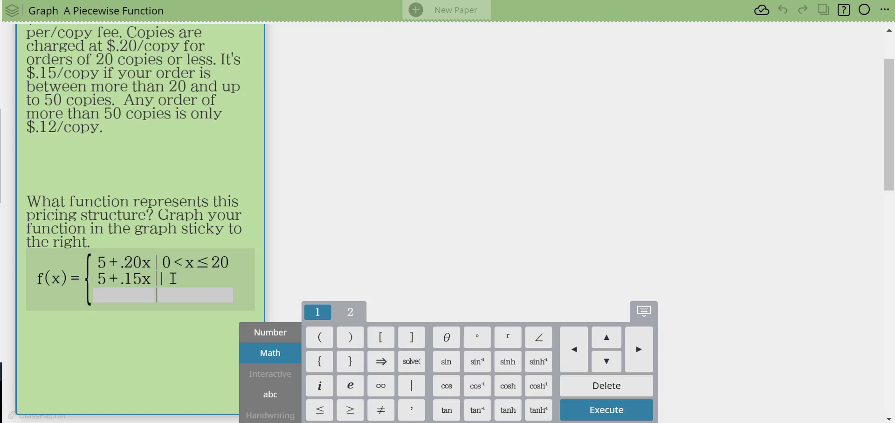
pyautogui.write('20')
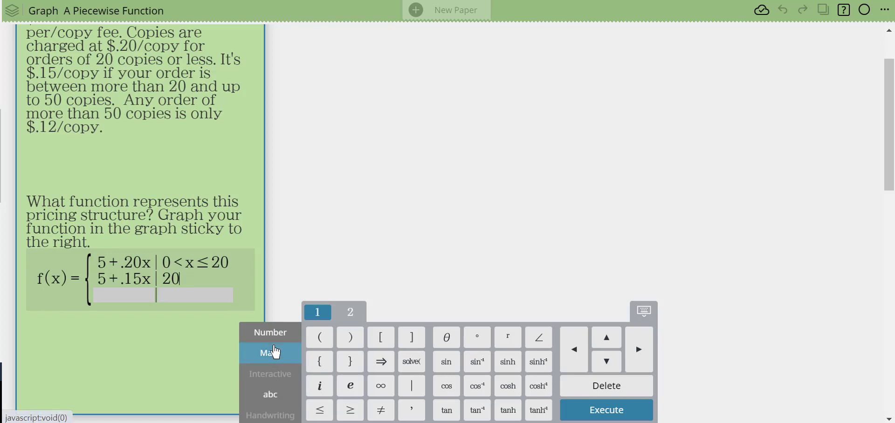
pyautogui.click(320, 385)
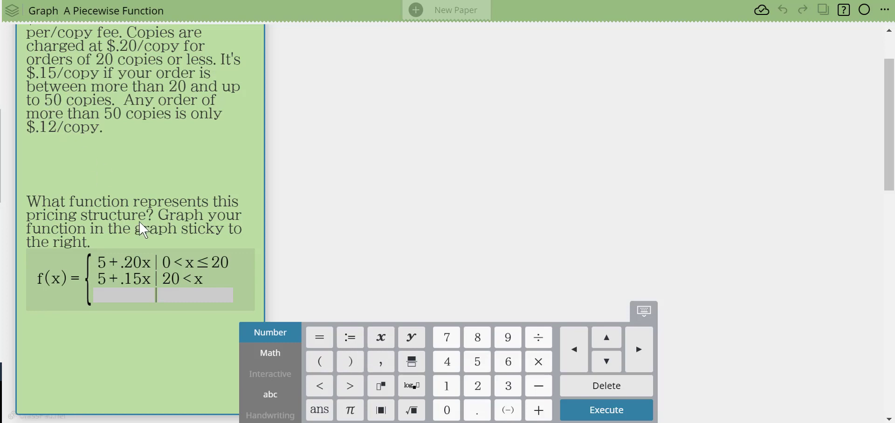
pyautogui.click(270, 352)
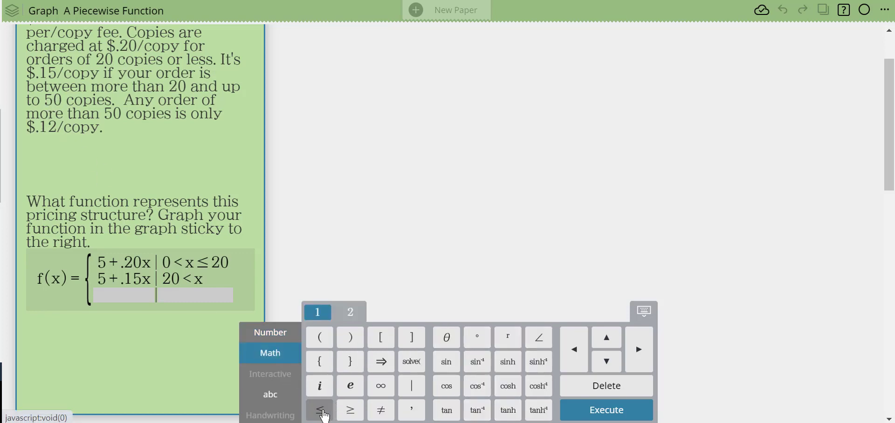
pyautogui.click(324, 412)
pyautogui.click(265, 338)
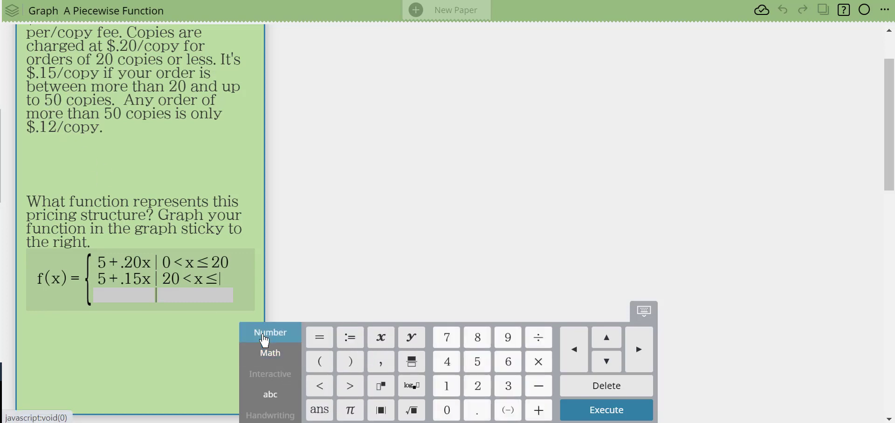
pyautogui.write('50')
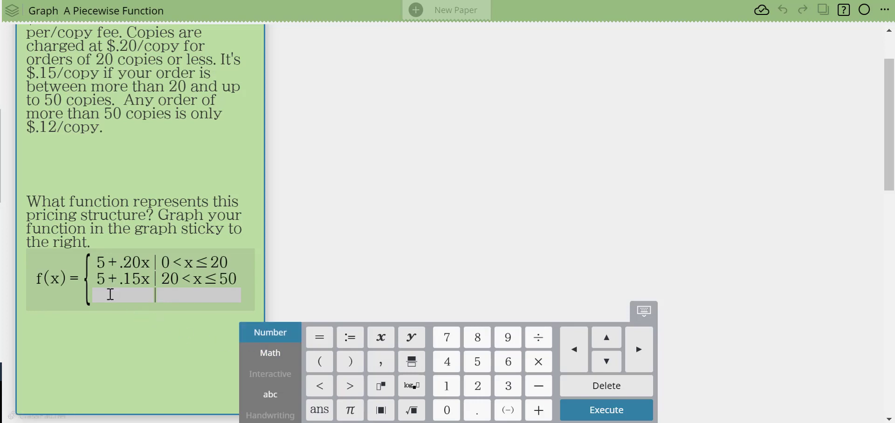
# Fill the third row of the piecewise function with 5+.12x and the condition 50<x, and finish the entry.
pyautogui.click(110, 294)
pyautogui.write('5')
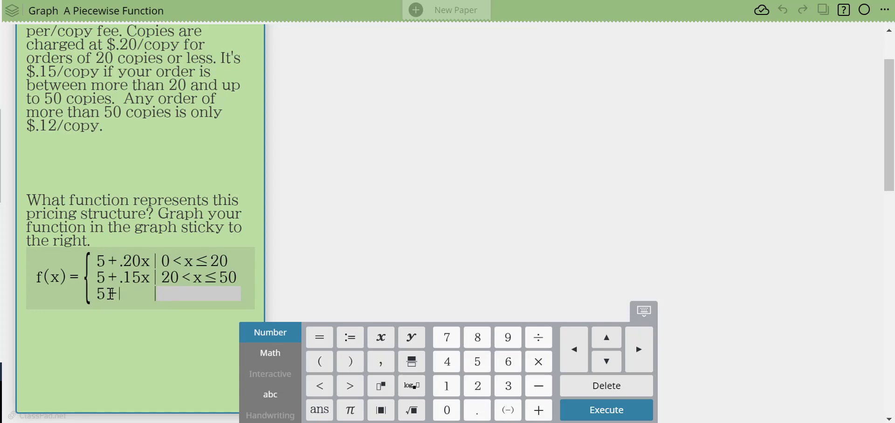
pyautogui.write('+.12x|')
pyautogui.click(175, 298)
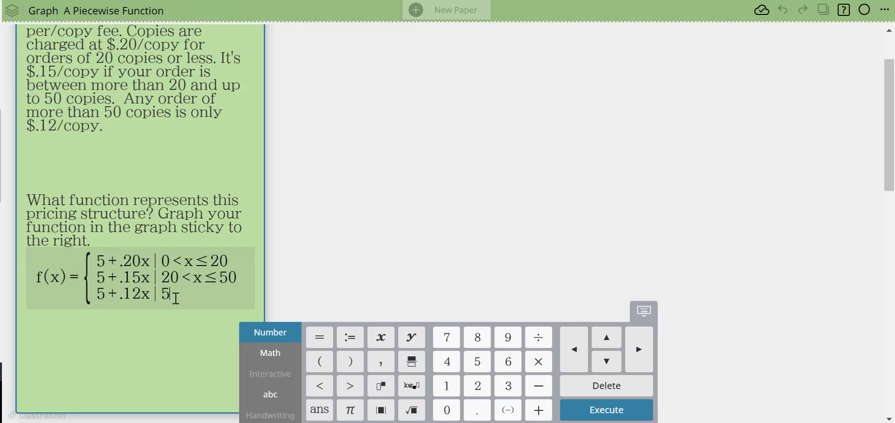
pyautogui.click(270, 354)
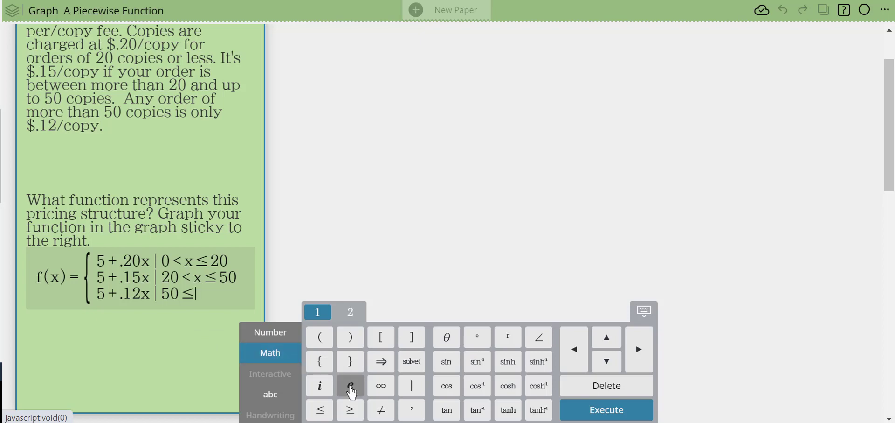
pyautogui.press('BackSpace')
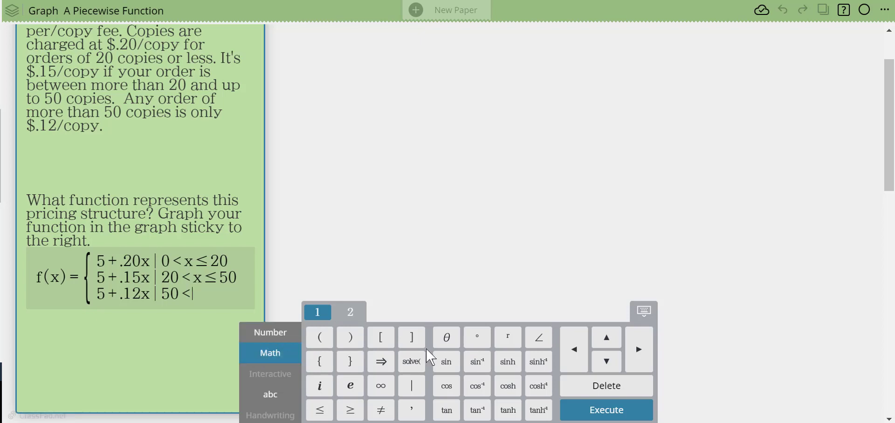
pyautogui.press('Return')
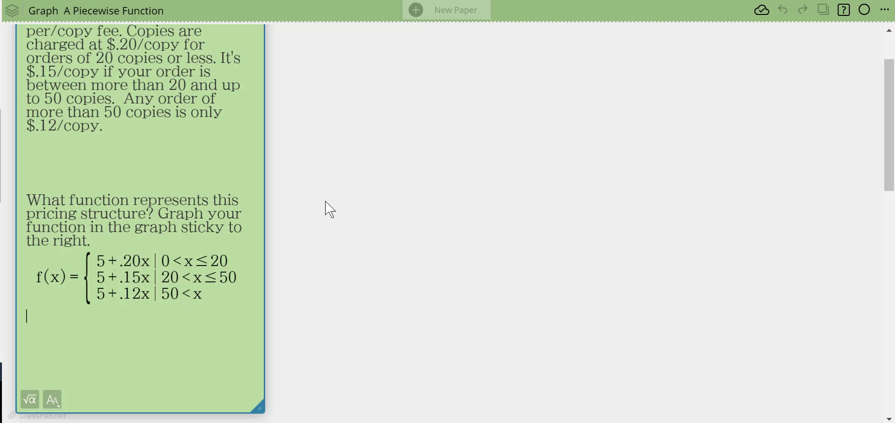
# Insert a graph sticky on the empty paper and place it directly beside the green problem note.
pyautogui.scroll(3, 487, 205)
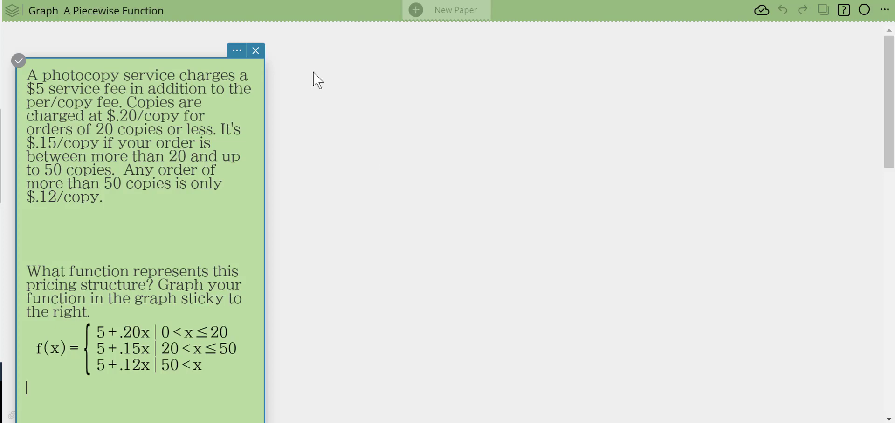
pyautogui.click(332, 84)
pyautogui.click(332, 84)
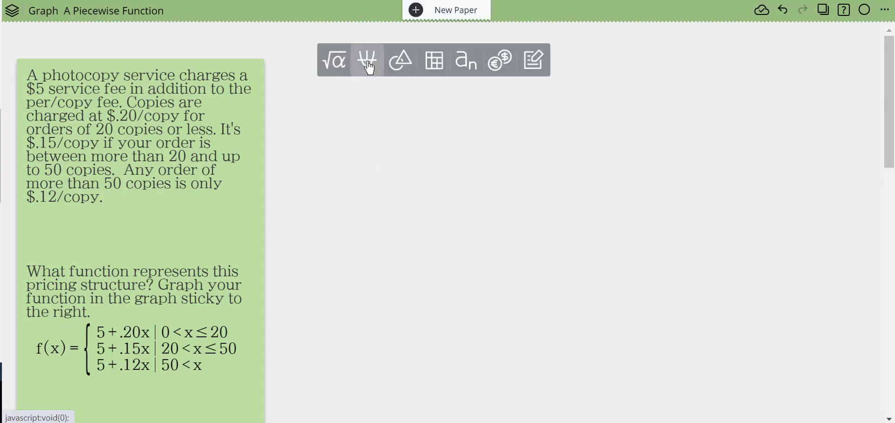
pyautogui.click(368, 63)
pyautogui.moveTo(419, 81); pyautogui.dragTo(383, 62)
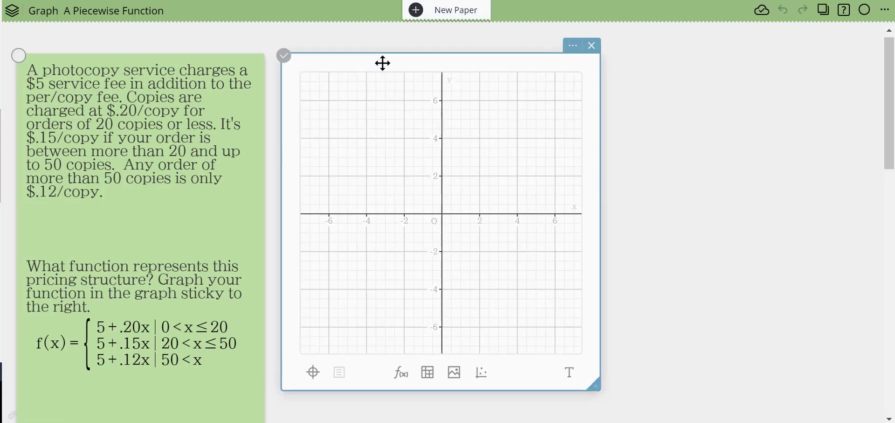
pyautogui.click(402, 373)
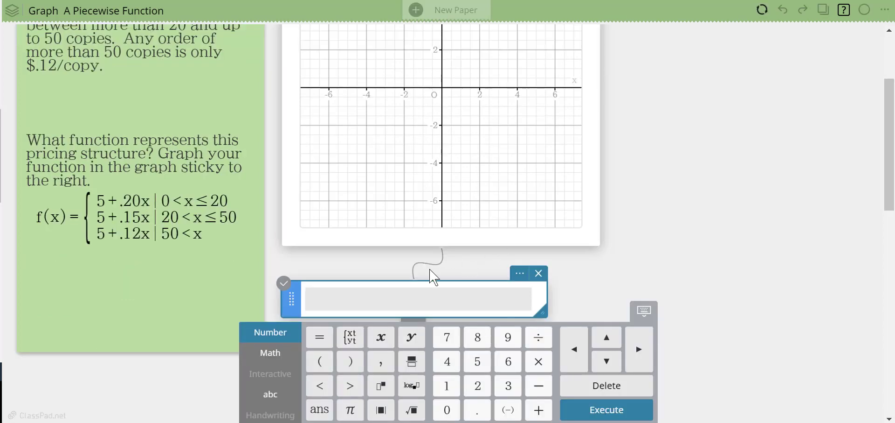
pyautogui.moveTo(289, 295); pyautogui.dragTo(623, 81)
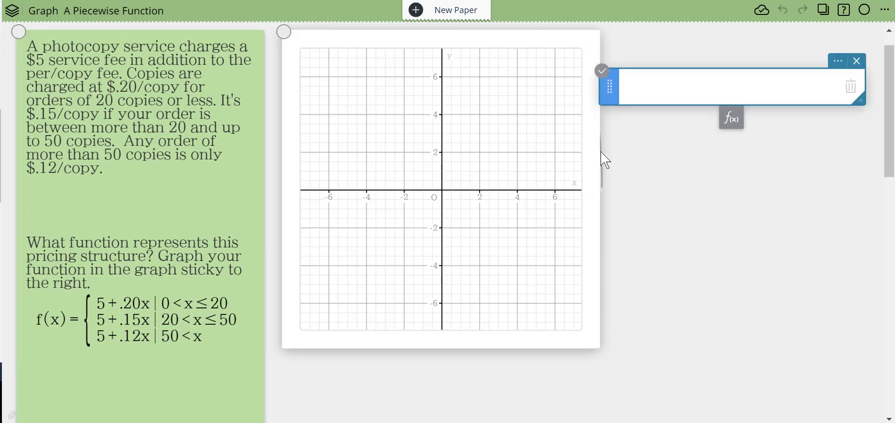
pyautogui.click(657, 99)
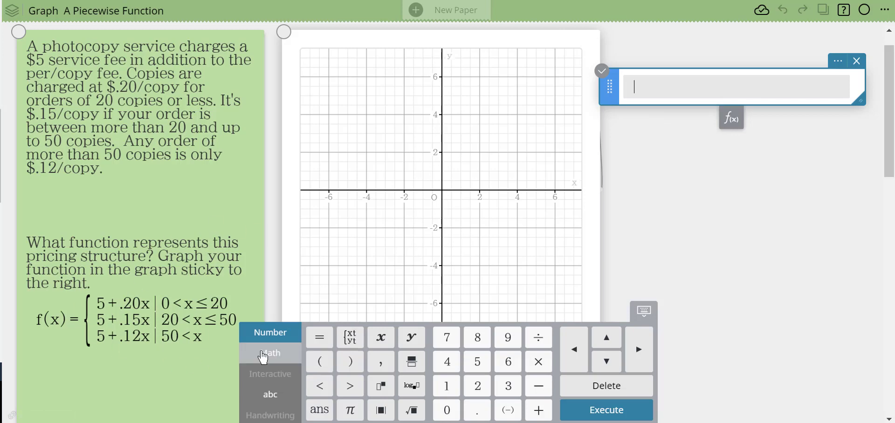
pyautogui.click(260, 358)
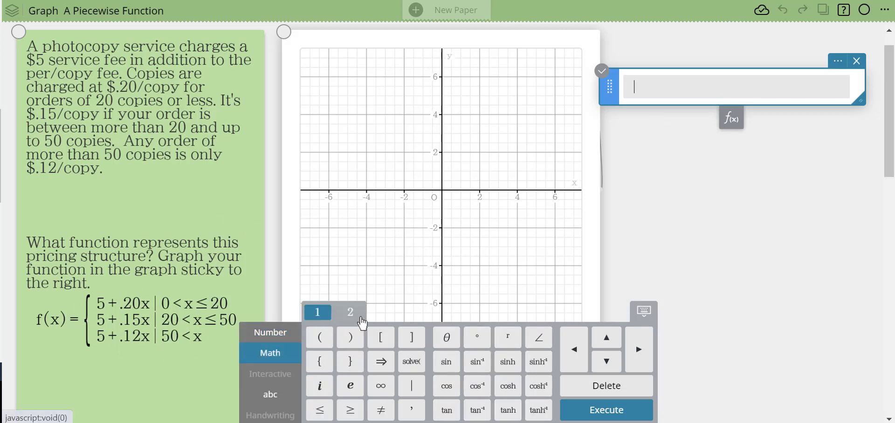
pyautogui.click(353, 320)
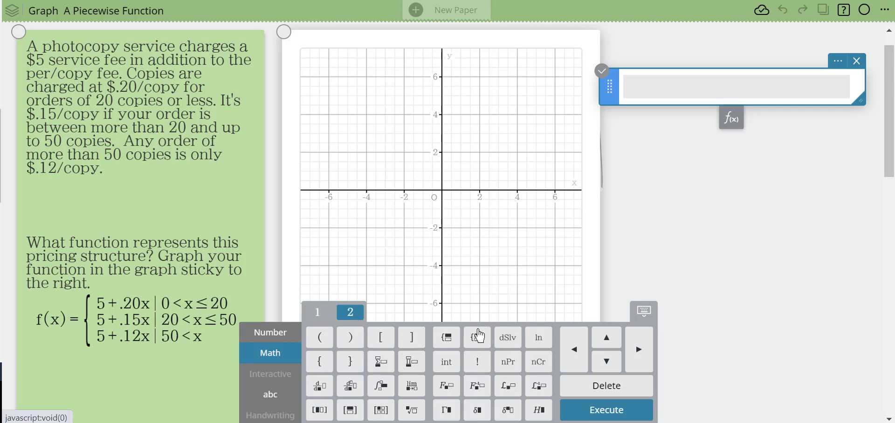
pyautogui.click(478, 340)
pyautogui.click(477, 339)
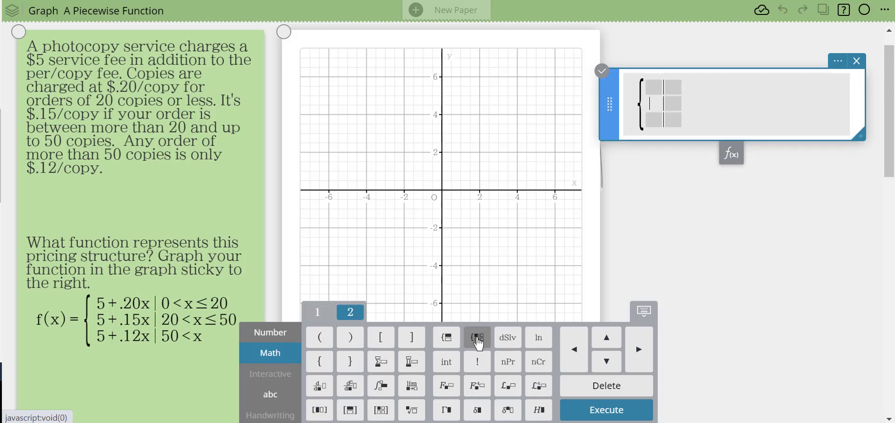
pyautogui.click(637, 104)
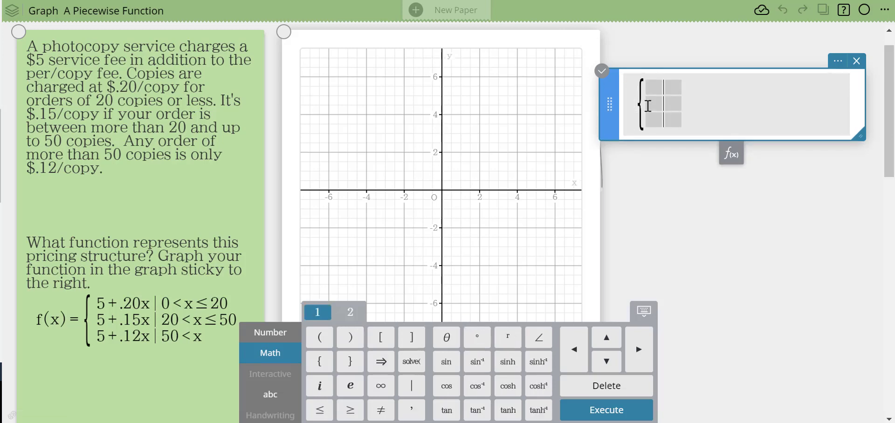
pyautogui.write('y=')
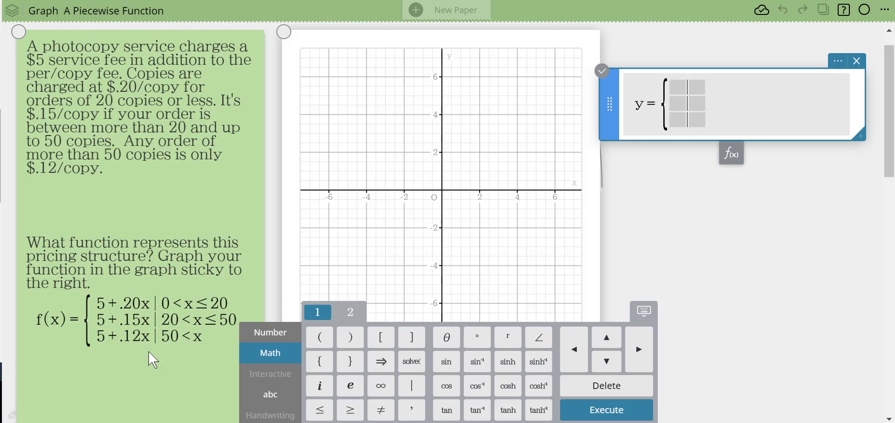
pyautogui.click(857, 61)
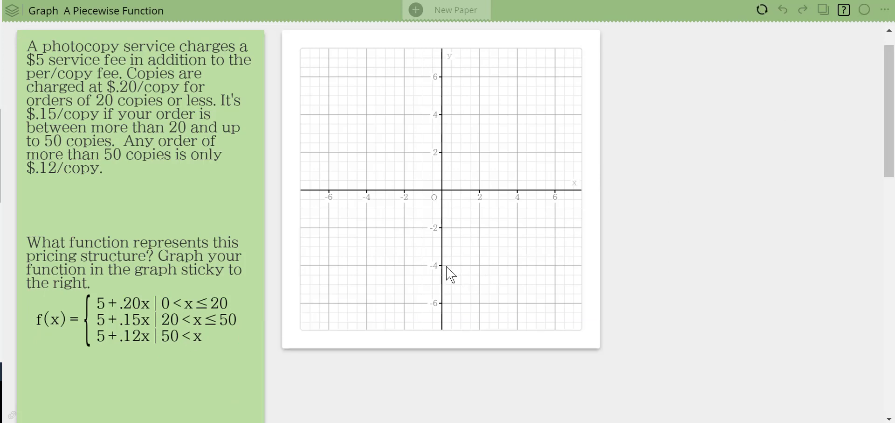
# Attach a new function entry sticky to the graph and place it on the side facing away from the problem note.
pyautogui.click(415, 273)
pyautogui.click(402, 356)
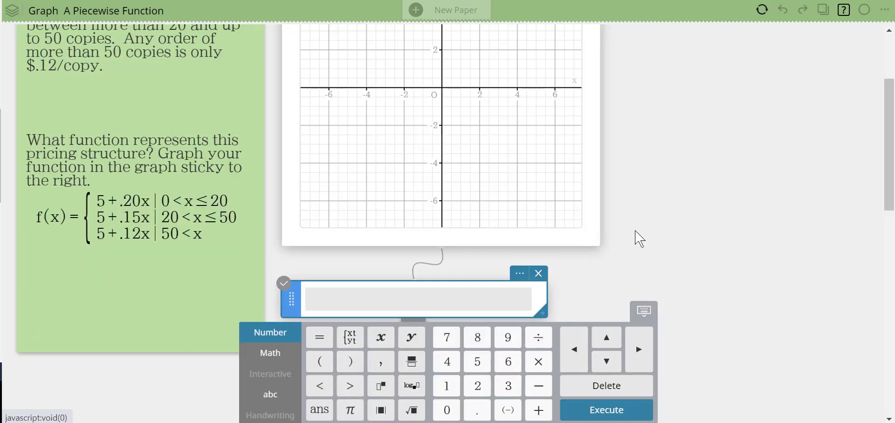
pyautogui.moveTo(287, 297); pyautogui.dragTo(607, 104)
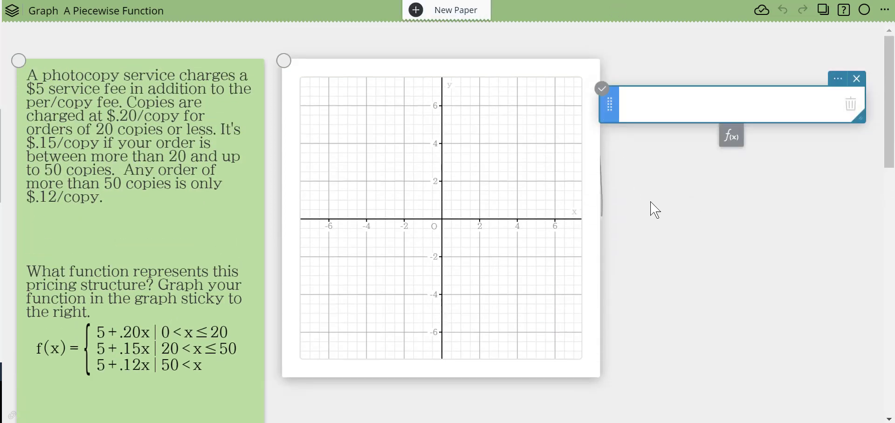
# Copy the complete piecewise function f(x) from the green note into the empty function sticky and plot it.
pyautogui.click(215, 368)
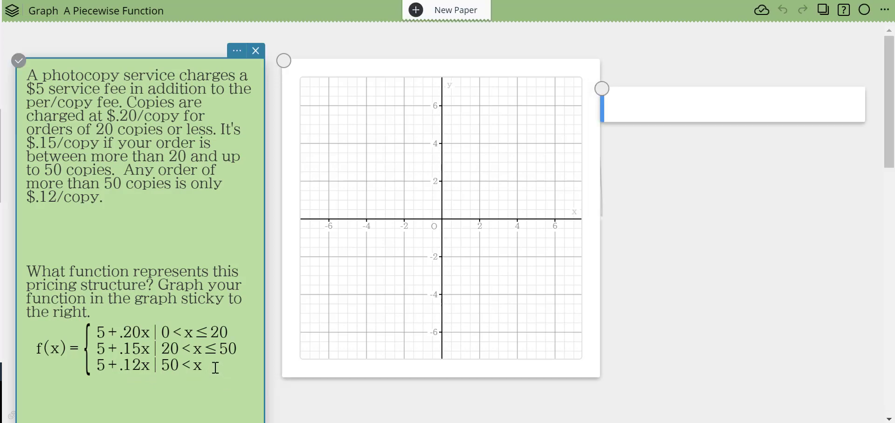
pyautogui.click(215, 368)
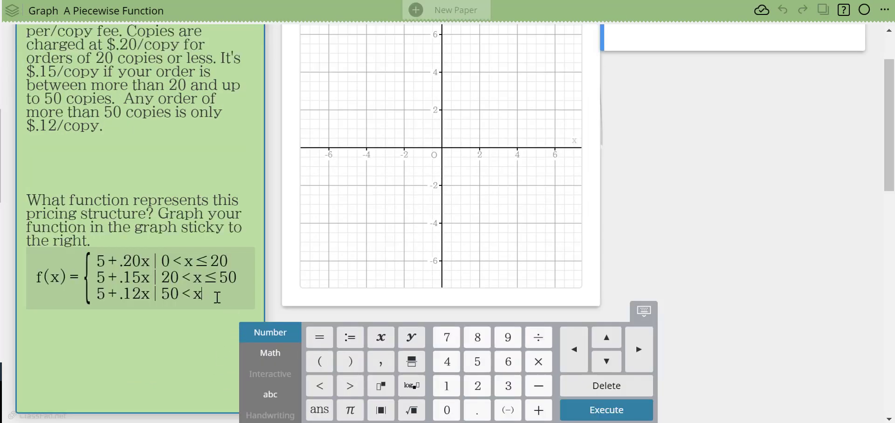
pyautogui.moveTo(217, 296); pyautogui.dragTo(33, 282)
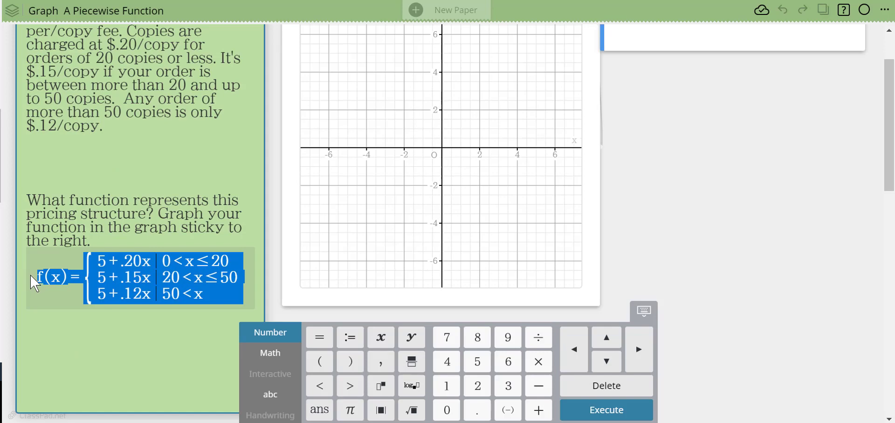
pyautogui.scroll(2, 665, 285)
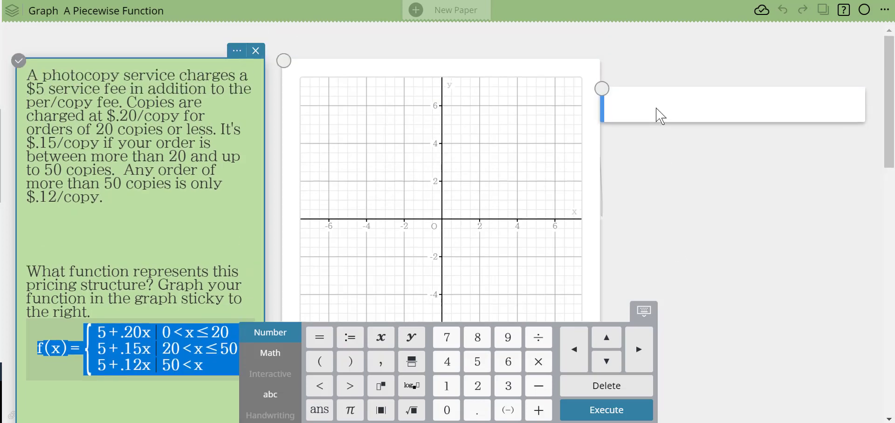
pyautogui.click(660, 114)
pyautogui.click(659, 111)
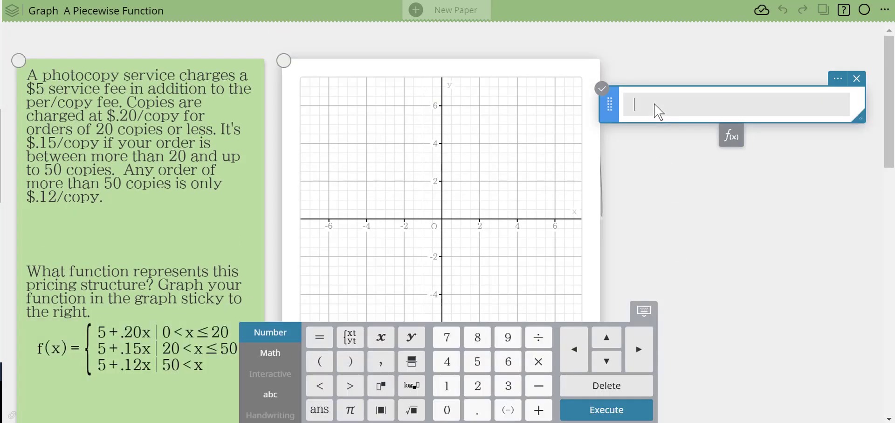
pyautogui.write('f(x) = {5+.20x|0<x≤20 5+.15x|20<x≤50 5+.12x|50<x')
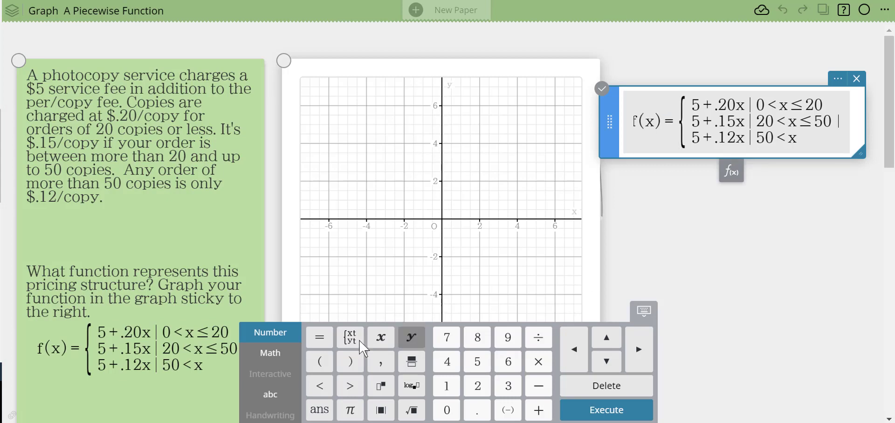
pyautogui.click(295, 353)
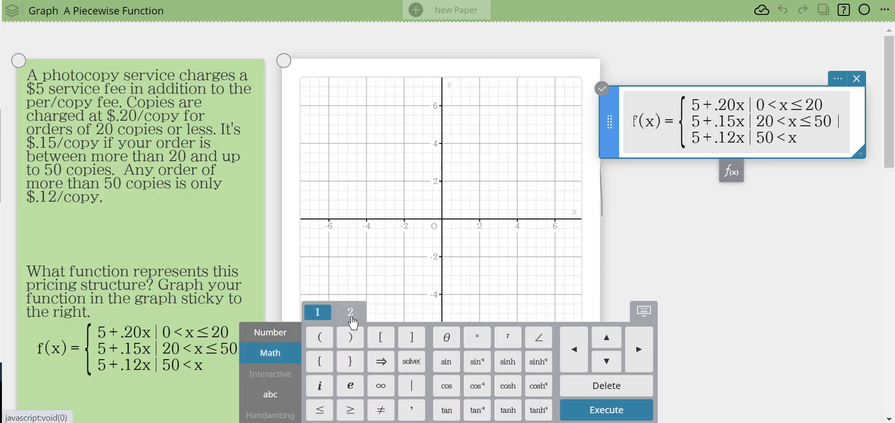
pyautogui.click(351, 312)
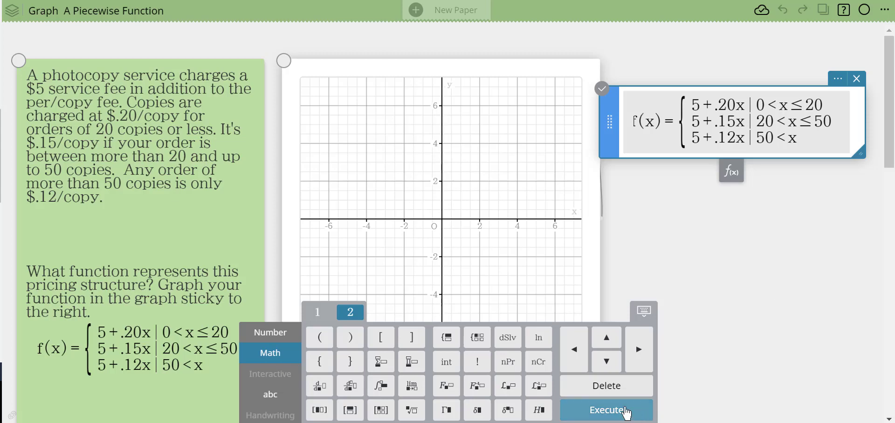
pyautogui.click(624, 410)
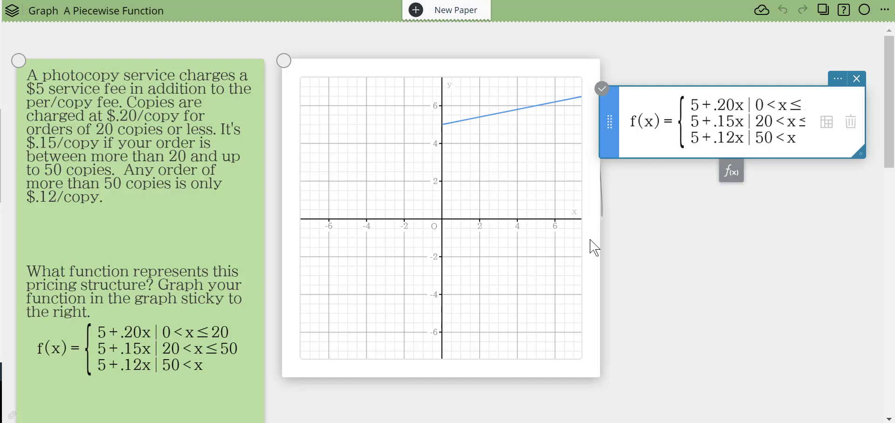
# Shift and zoom out the graph so that the first quadrant fills most of the plot area.
pyautogui.click(507, 171)
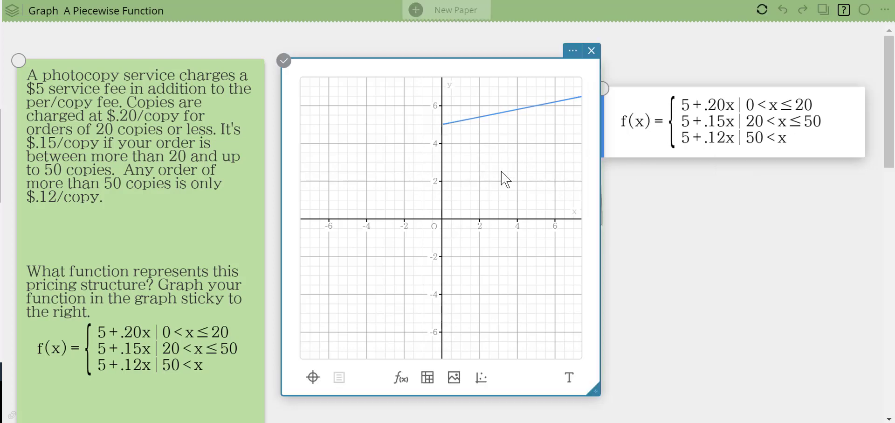
pyautogui.moveTo(505, 179); pyautogui.dragTo(390, 281)
pyautogui.scroll(-2, 390, 281)
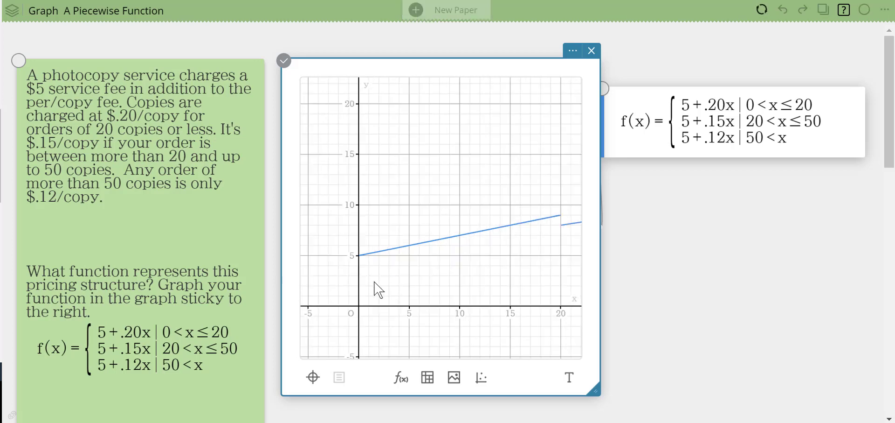
pyautogui.scroll(-1, 364, 292)
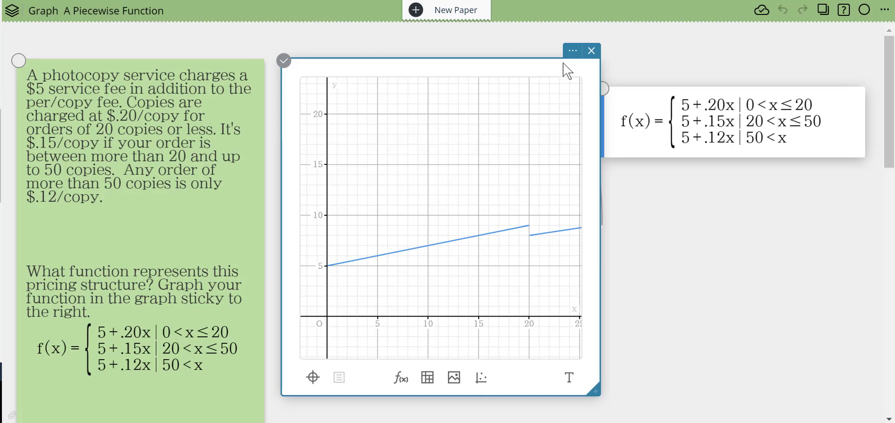
# Set the graph window's maximum x to 100 and its maximum y to 50.
pyautogui.click(573, 52)
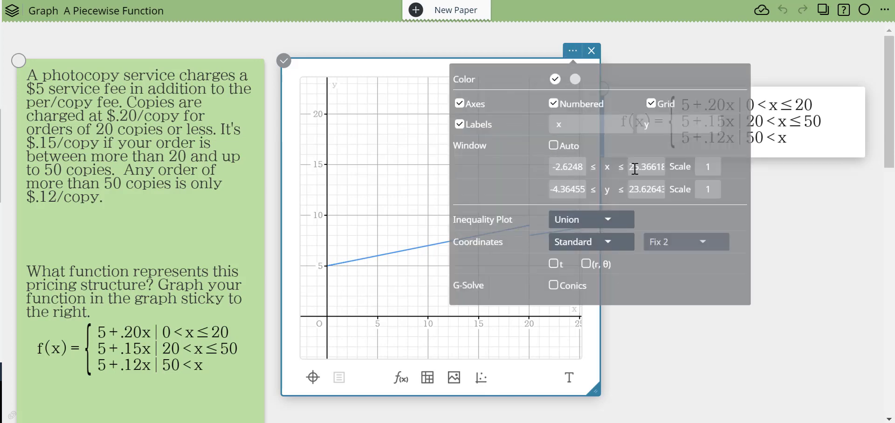
pyautogui.moveTo(630, 169); pyautogui.dragTo(666, 167)
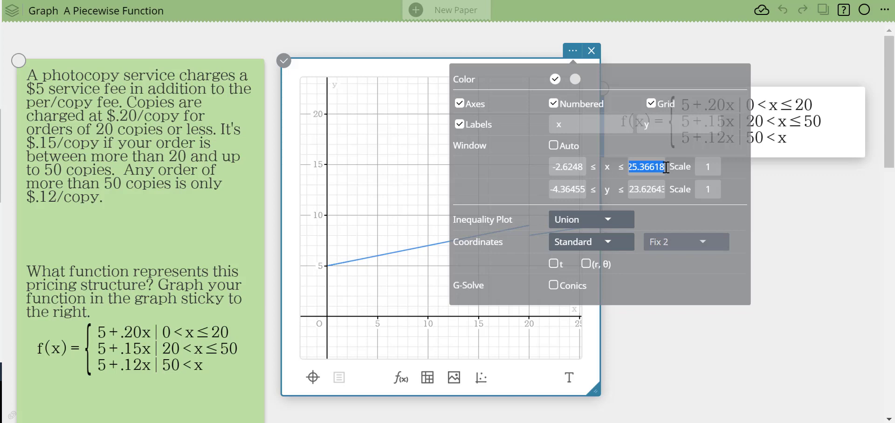
pyautogui.write('100')
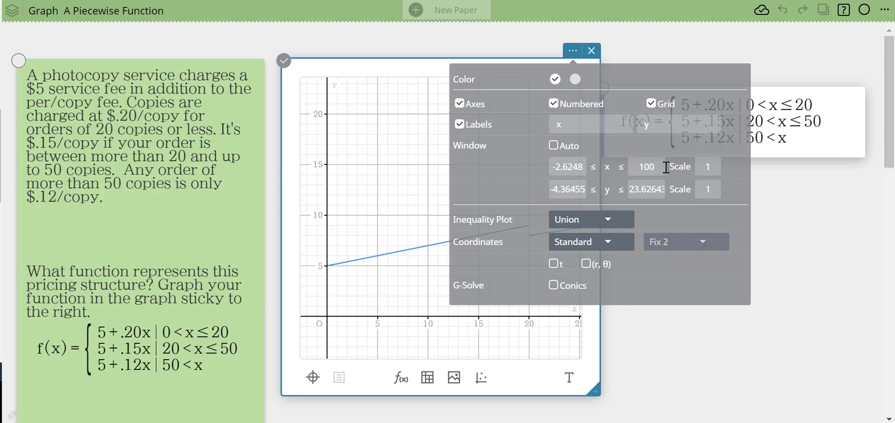
pyautogui.moveTo(630, 192); pyautogui.dragTo(667, 189)
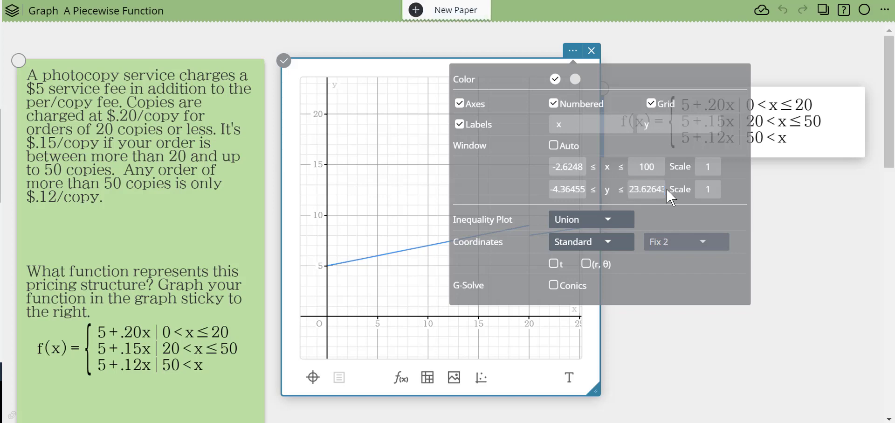
pyautogui.click(654, 189)
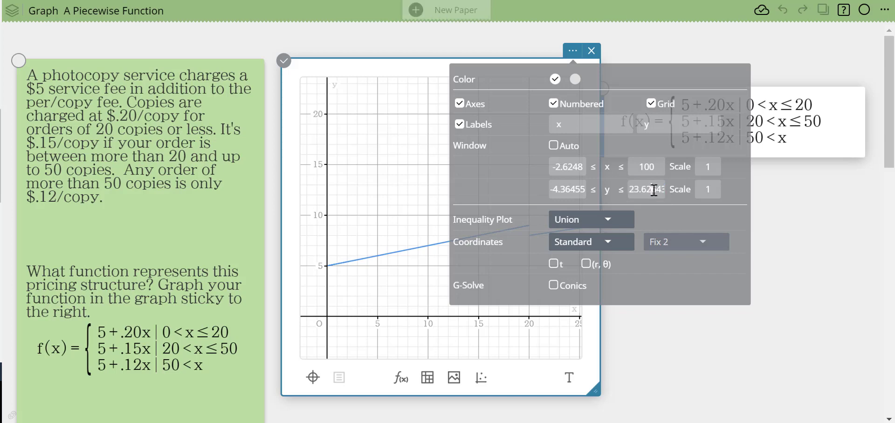
pyautogui.moveTo(630, 192)
pyautogui.mouseDown()
pyautogui.moveTo(674, 191)
pyautogui.moveTo(631, 196)
pyautogui.mouseUp()
pyautogui.write('50')
pyautogui.press('Return')
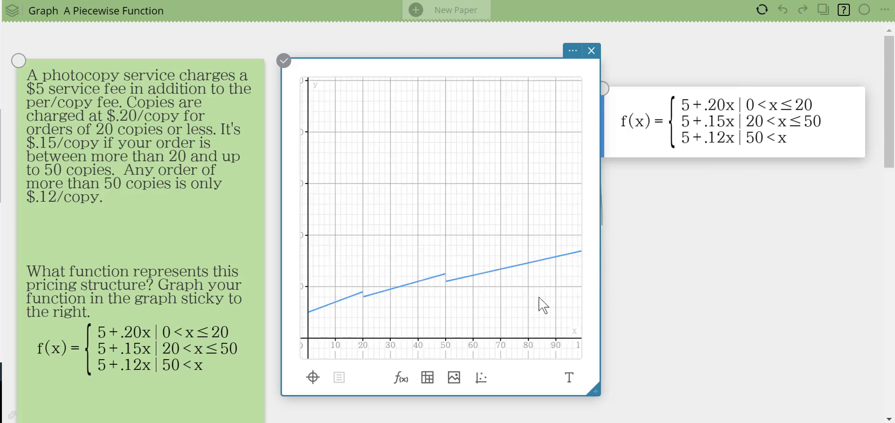
# Zoom and shift the graph so the y-axis sits at the plot's edge and all three function segments fill its width.
pyautogui.scroll(-1, 350, 306)
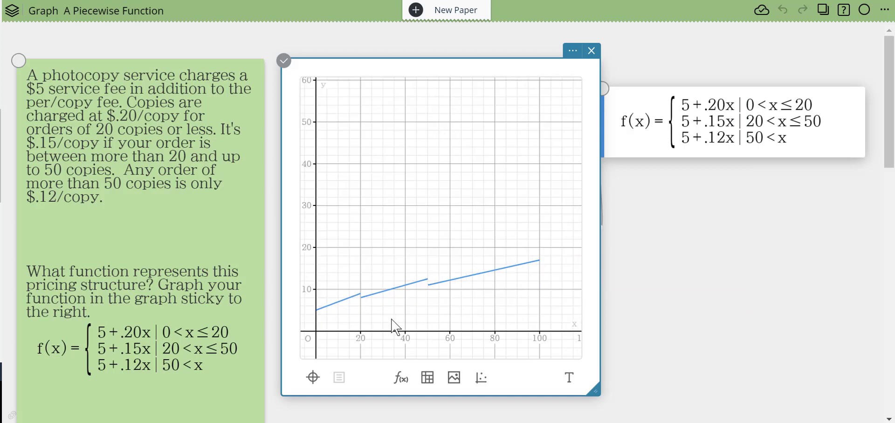
pyautogui.moveTo(386, 235); pyautogui.dragTo(372, 186)
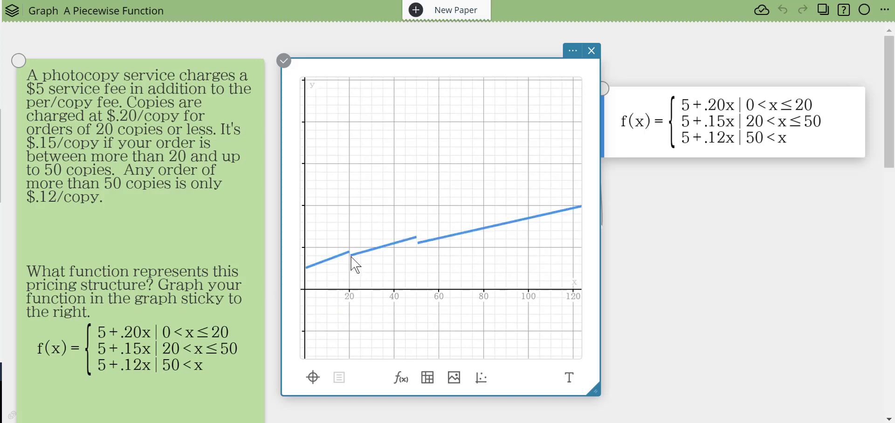
pyautogui.scroll(3, 367, 261)
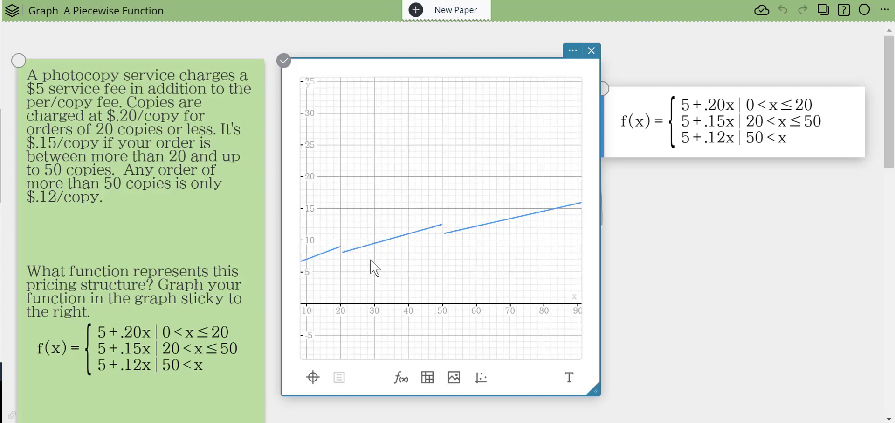
pyautogui.moveTo(371, 260)
pyautogui.mouseDown()
pyautogui.moveTo(414, 257)
pyautogui.moveTo(384, 269)
pyautogui.mouseUp()
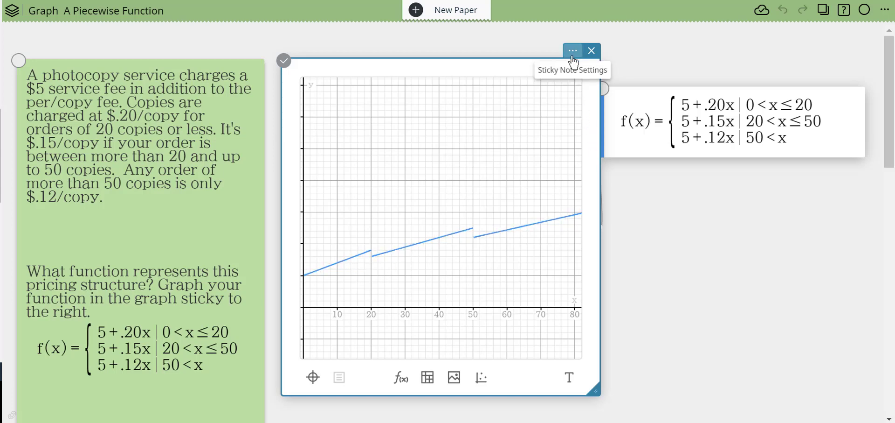
# Place a point on the middle segment of the plotted function and switch the graph's coordinate display to Decimal.
pyautogui.click(416, 252)
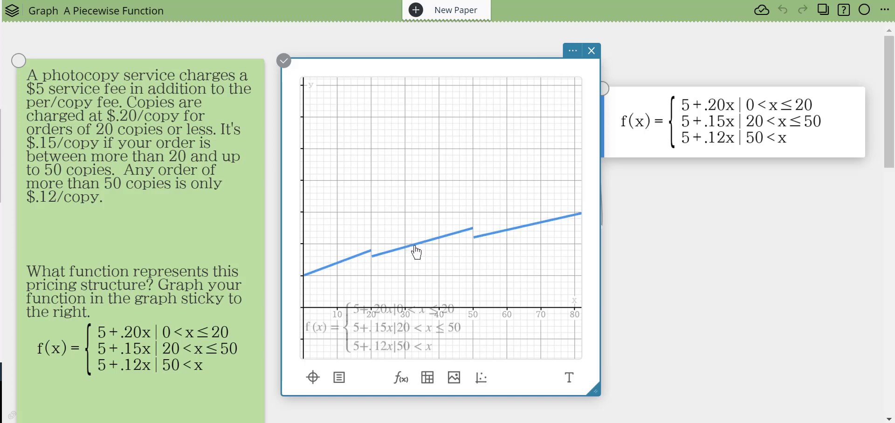
pyautogui.click(415, 245)
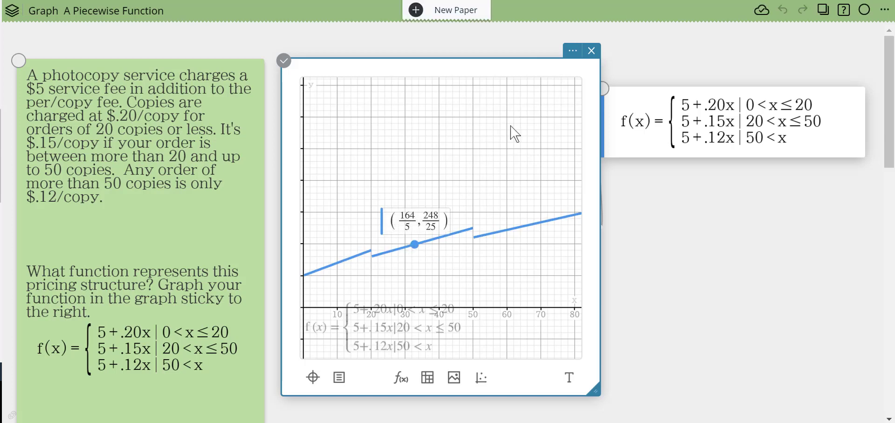
pyautogui.click(573, 51)
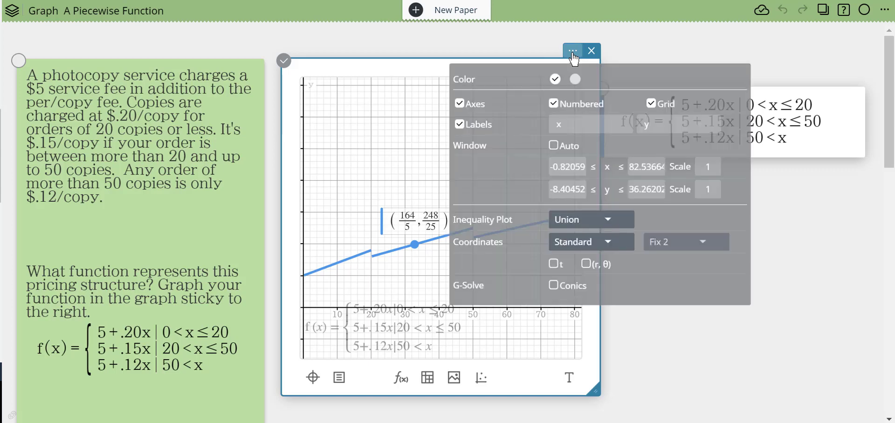
pyautogui.click(608, 242)
pyautogui.click(576, 273)
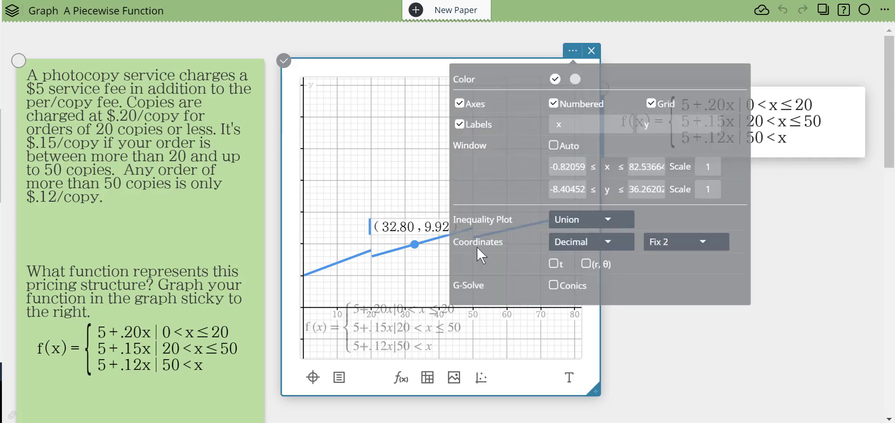
pyautogui.click(707, 377)
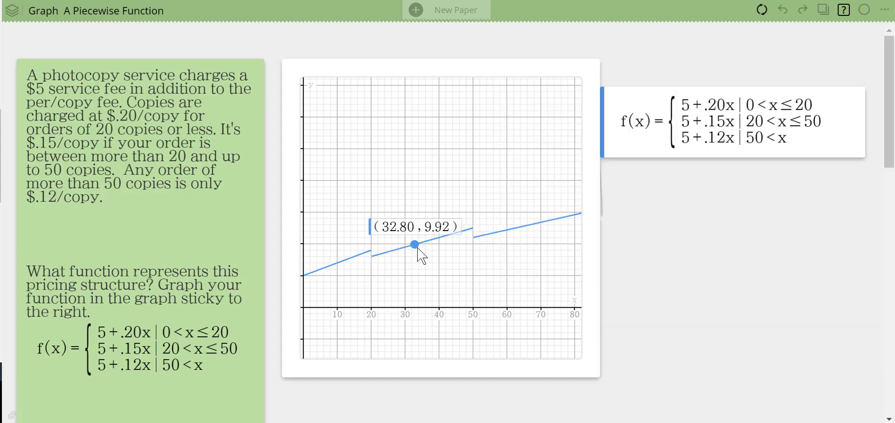
# Slide the point along the middle segment to x = 40, and back to about x = 25.4.
pyautogui.moveTo(417, 247); pyautogui.dragTo(440, 238)
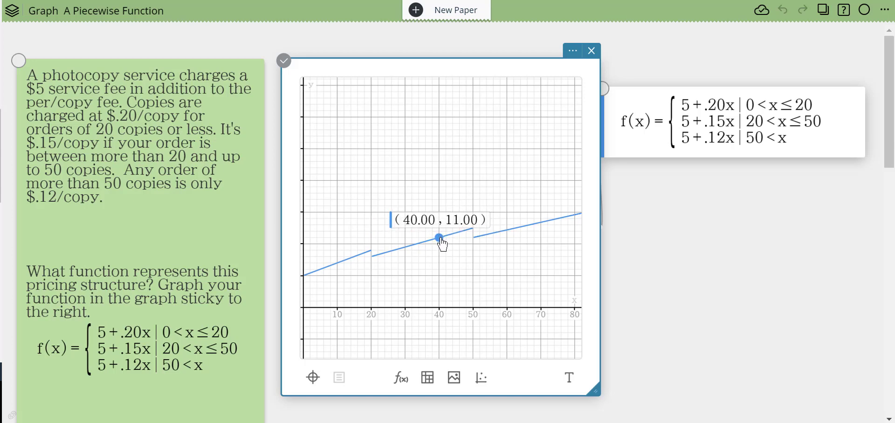
pyautogui.moveTo(441, 240)
pyautogui.mouseDown()
pyautogui.moveTo(380, 254)
pyautogui.moveTo(390, 252)
pyautogui.mouseUp()
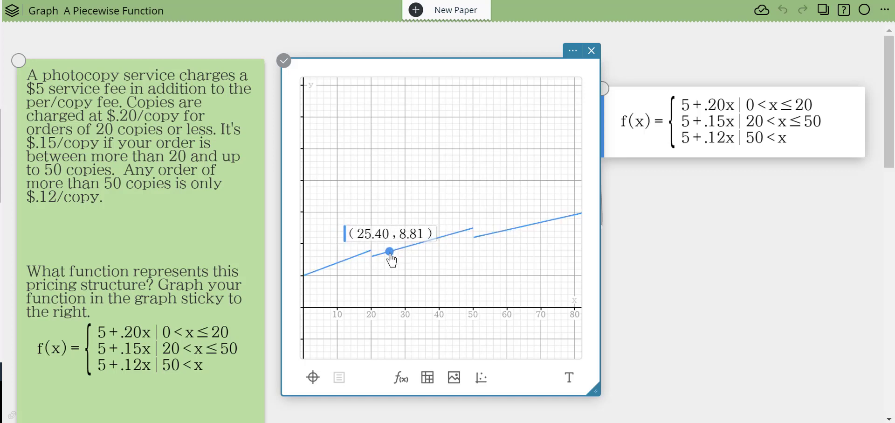